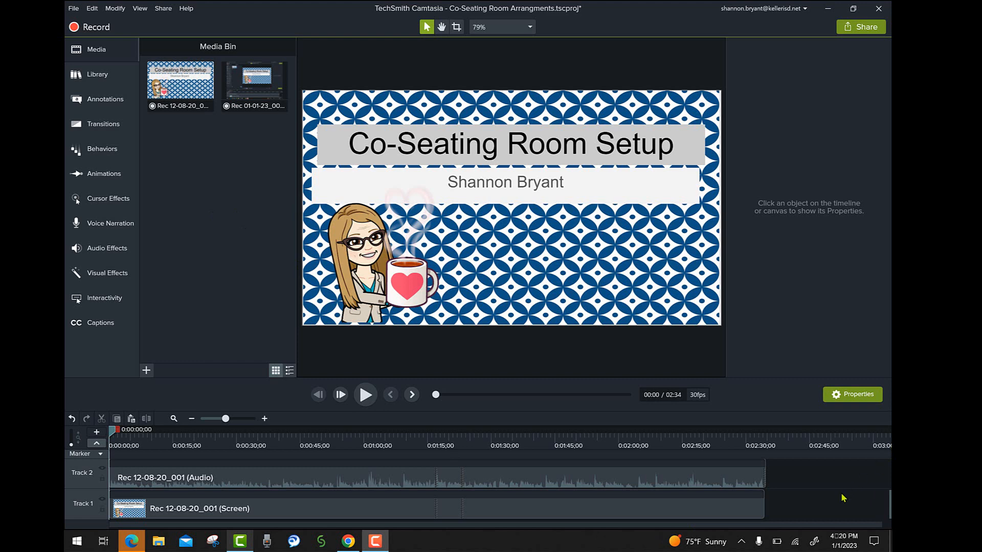
Examine the two recordings in the media bin and the commands available for the Rec 01-01-23_004 clip.
click(258, 108)
click(188, 90)
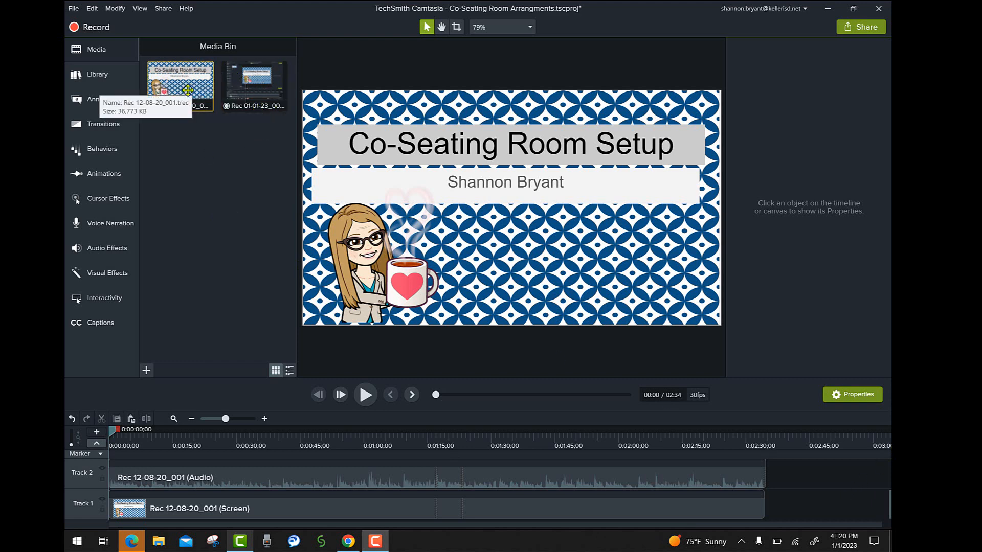
click(254, 85)
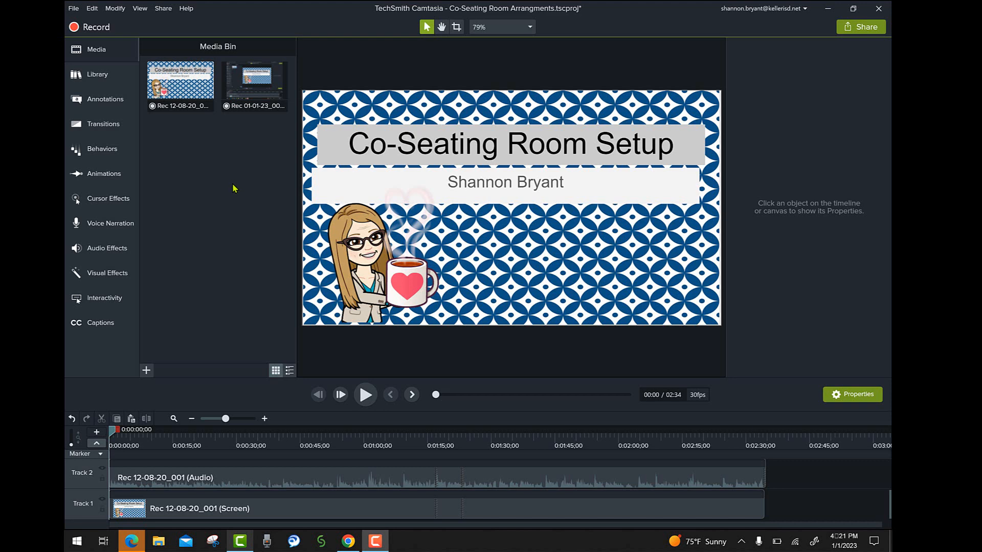
click(266, 72)
click(265, 98)
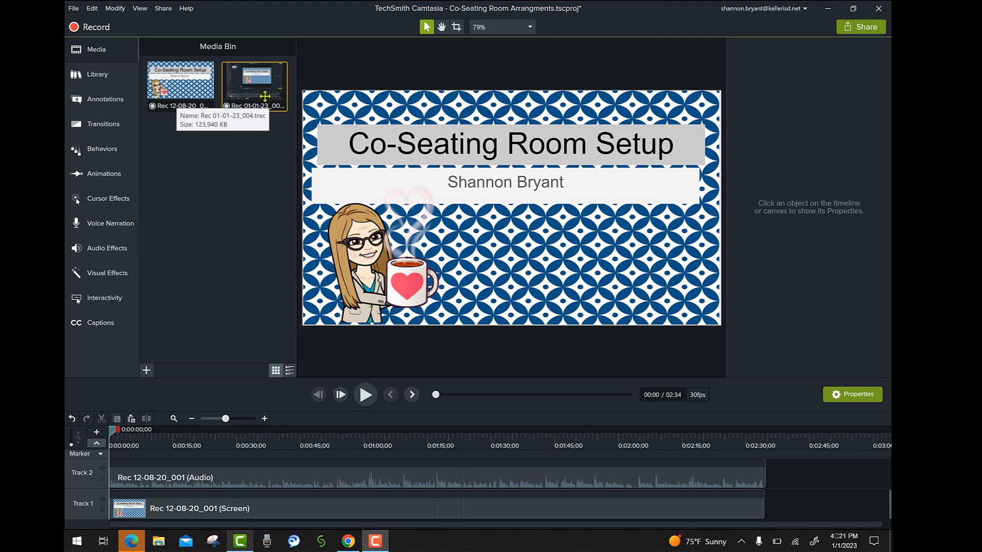
right_click(259, 89)
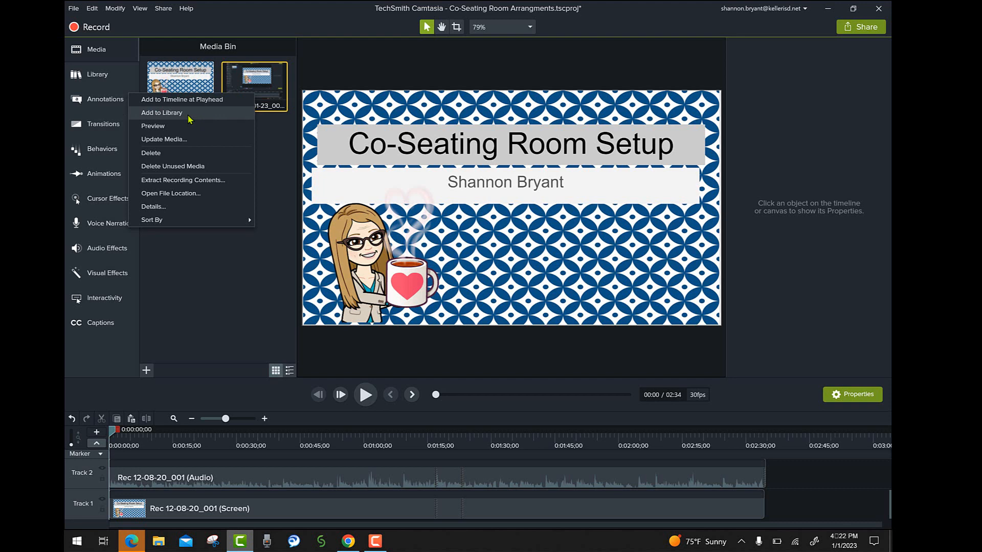
click(260, 315)
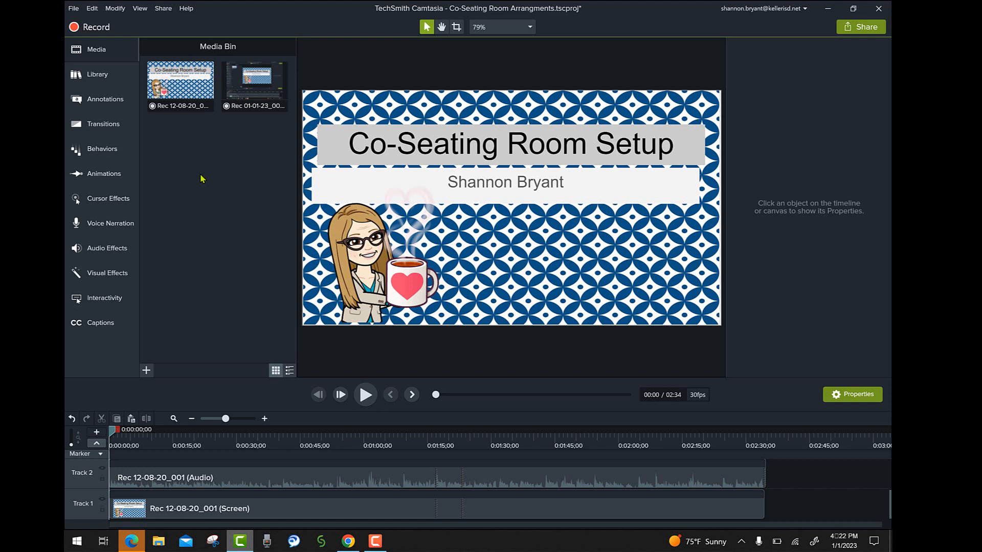
Look through the annotation categories, from callouts, arrows and shapes to blur, sketch motion and keystrokes, including the full callout list.
click(108, 100)
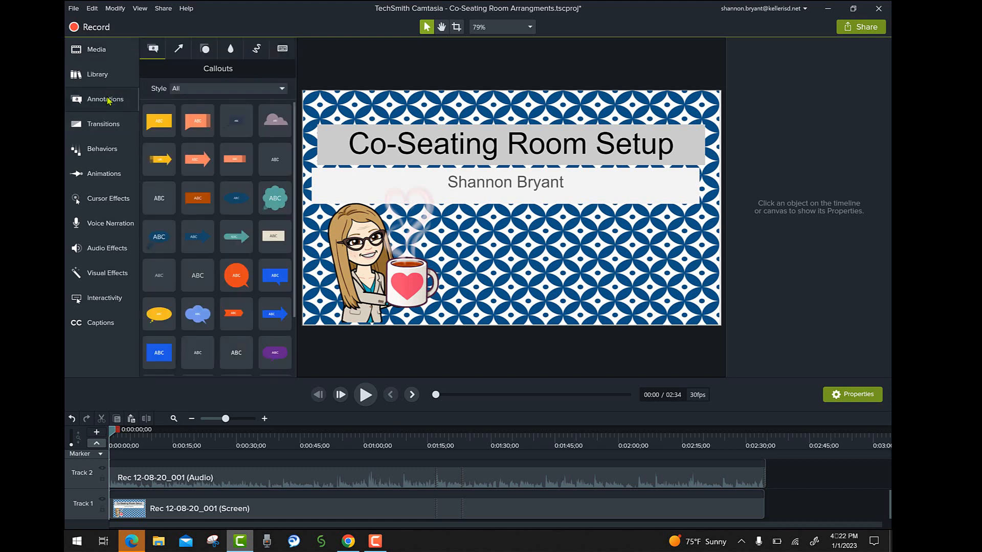
click(177, 51)
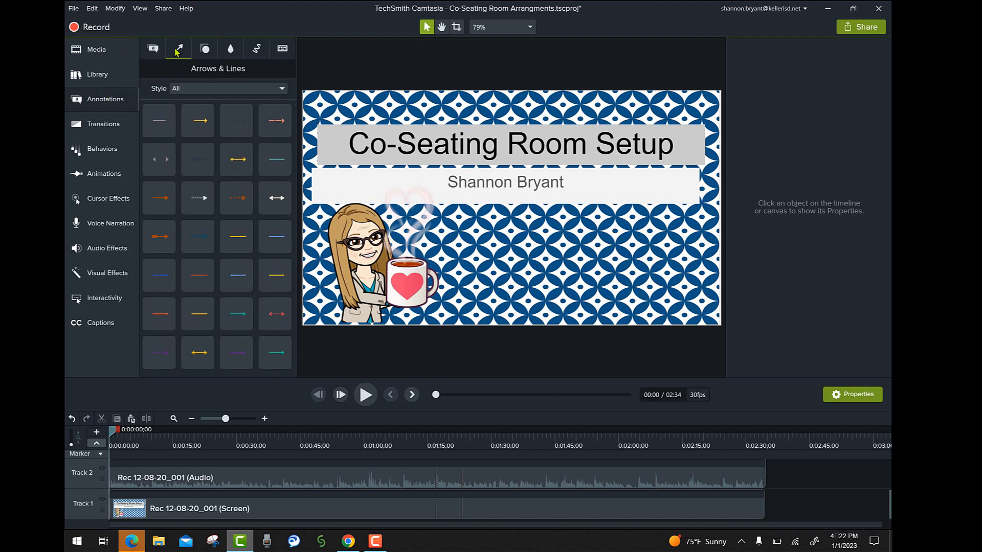
click(205, 50)
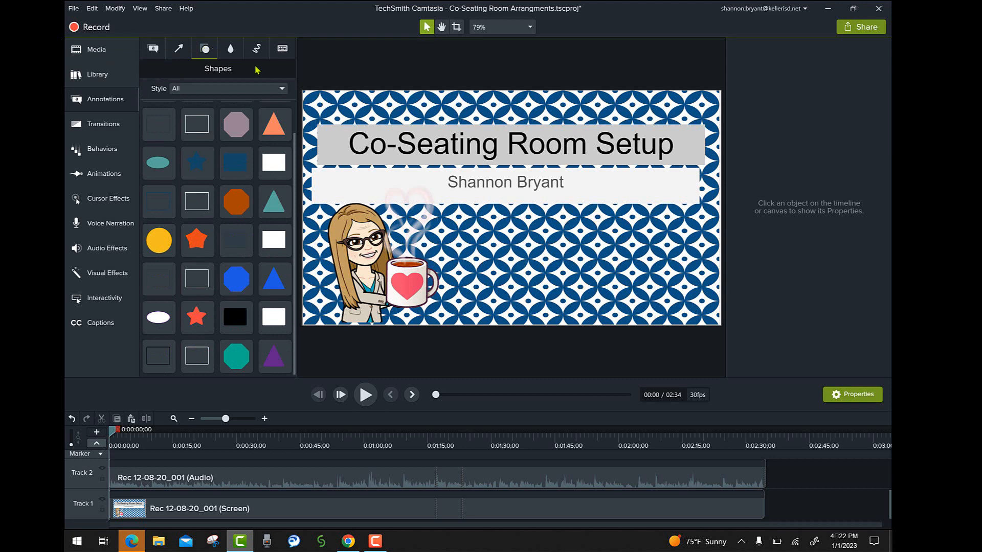
click(232, 50)
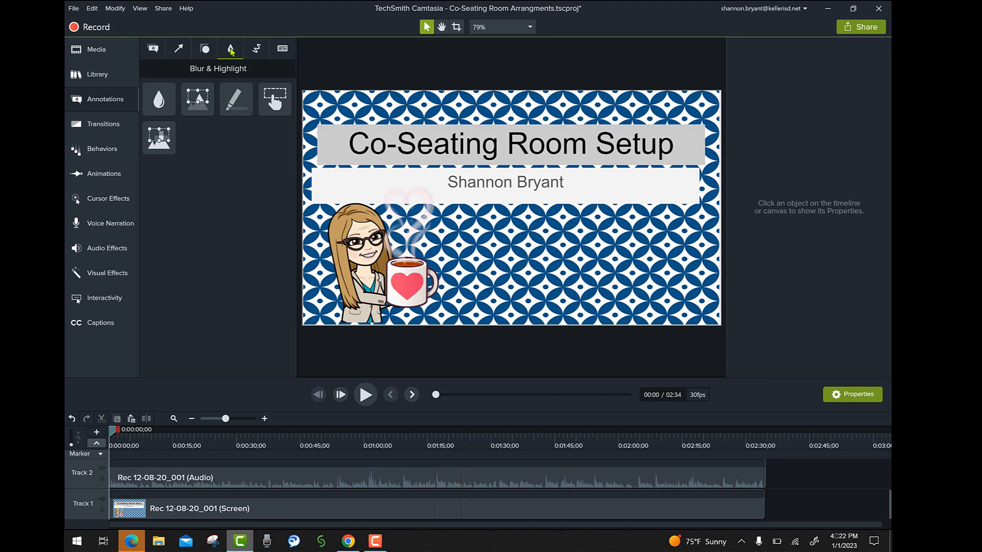
click(256, 54)
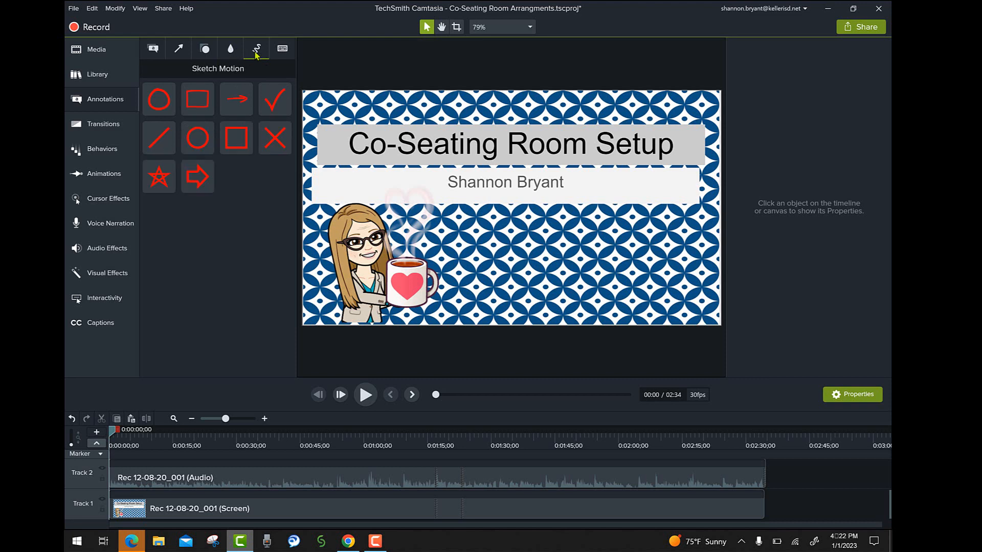
click(283, 51)
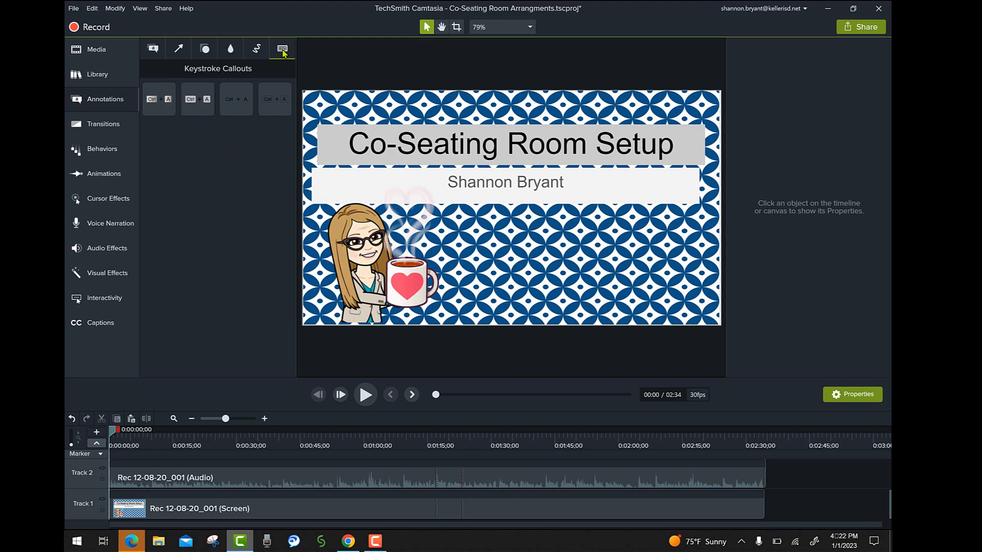
click(154, 52)
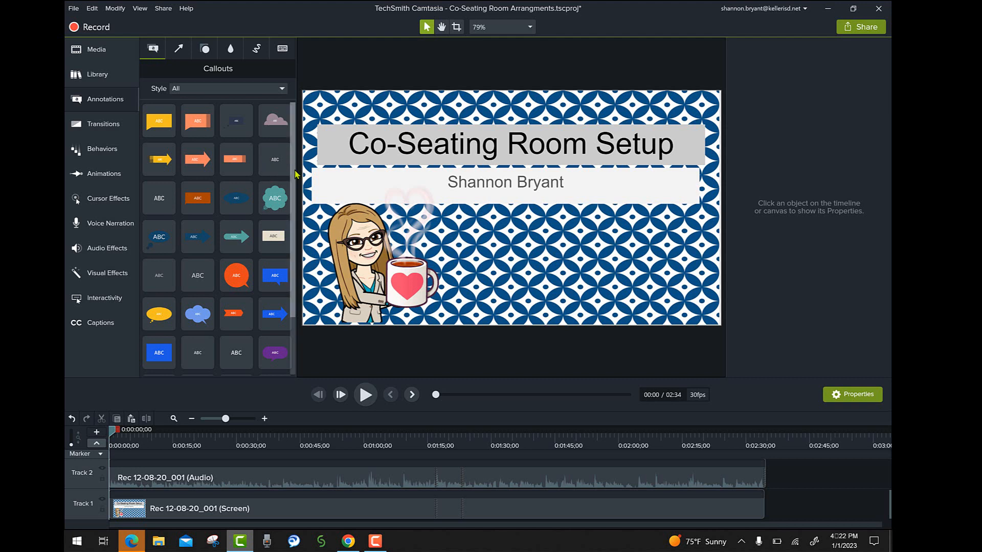
drag(294, 225, 289, 361)
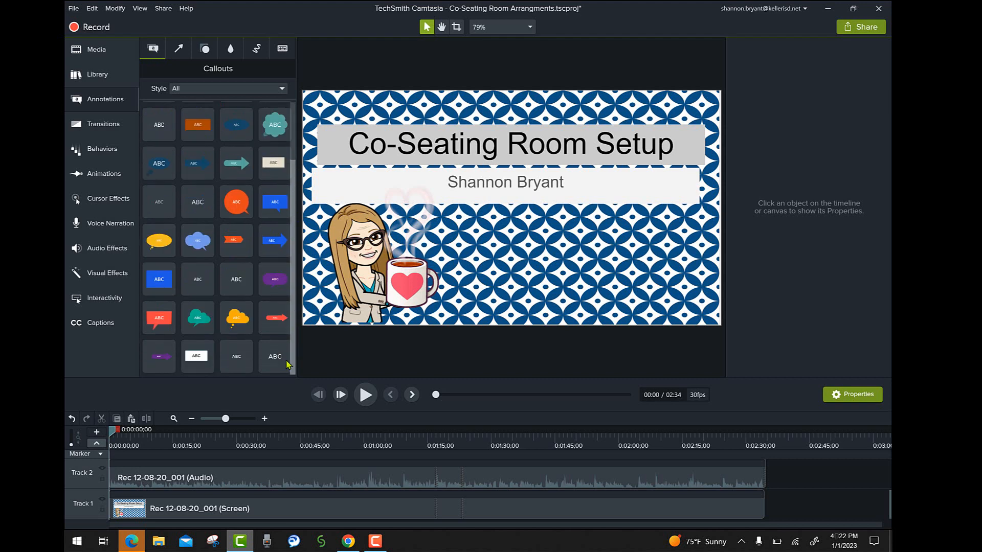
drag(293, 218, 293, 108)
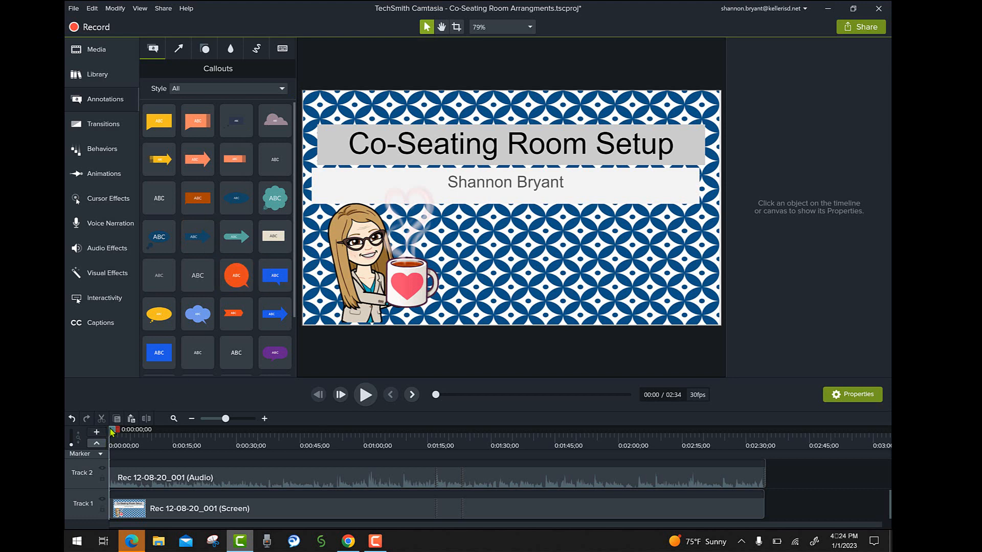
Move the playhead to 0:01:01;28 on the timeline, at the slide with the device pictures.
drag(113, 432, 373, 454)
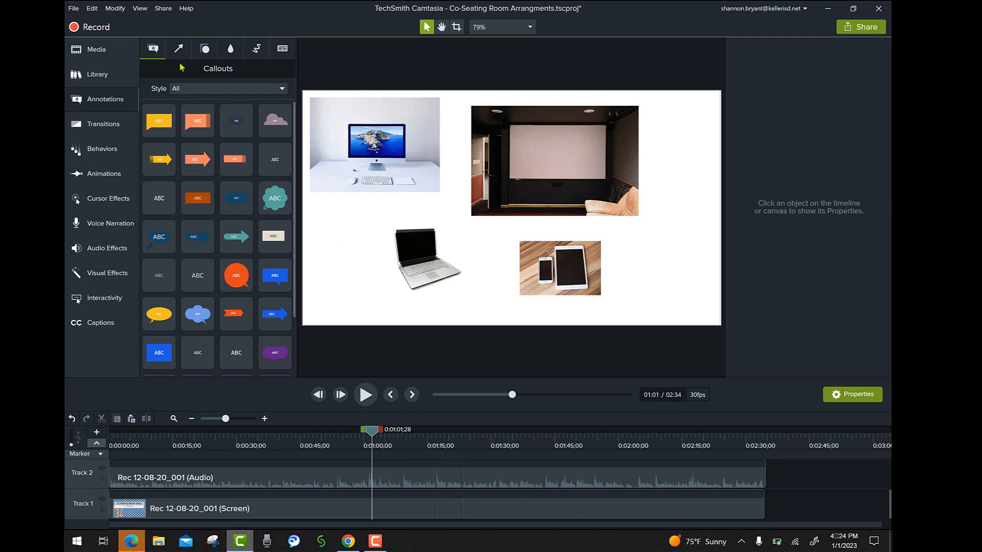
click(90, 27)
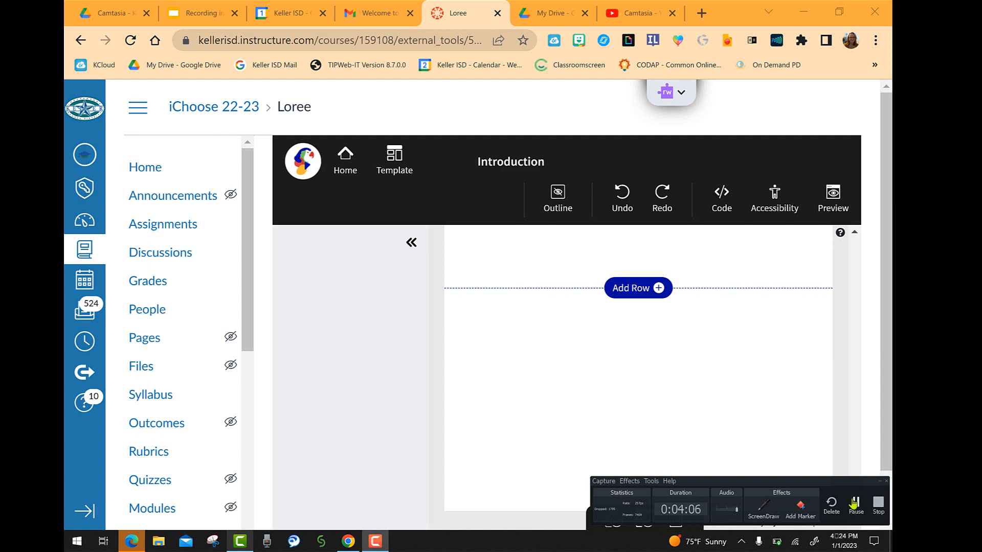
click(854, 504)
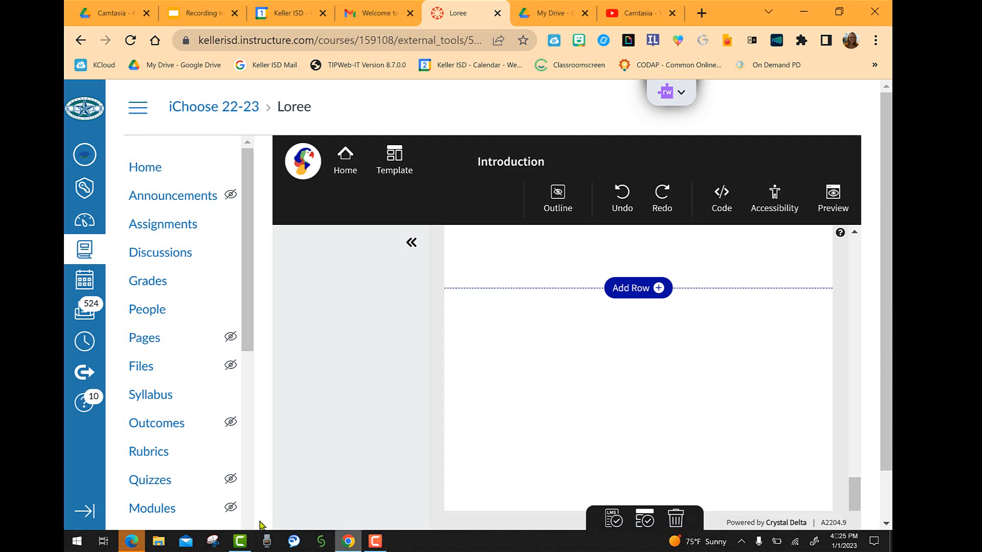
click(240, 544)
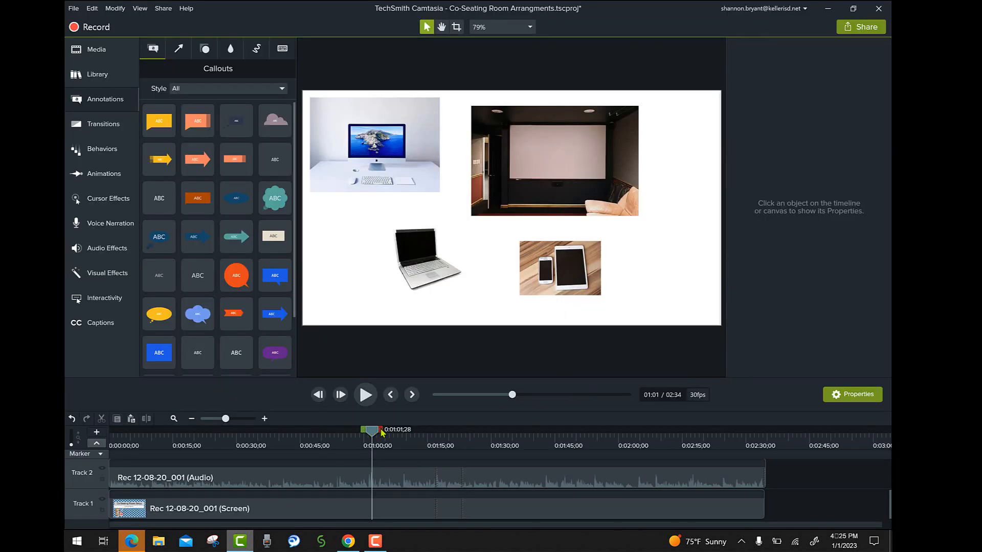
Extend the timeline selection to 0:01:26;16 and place the playhead at 0:01:10;02 within it.
drag(382, 433, 487, 433)
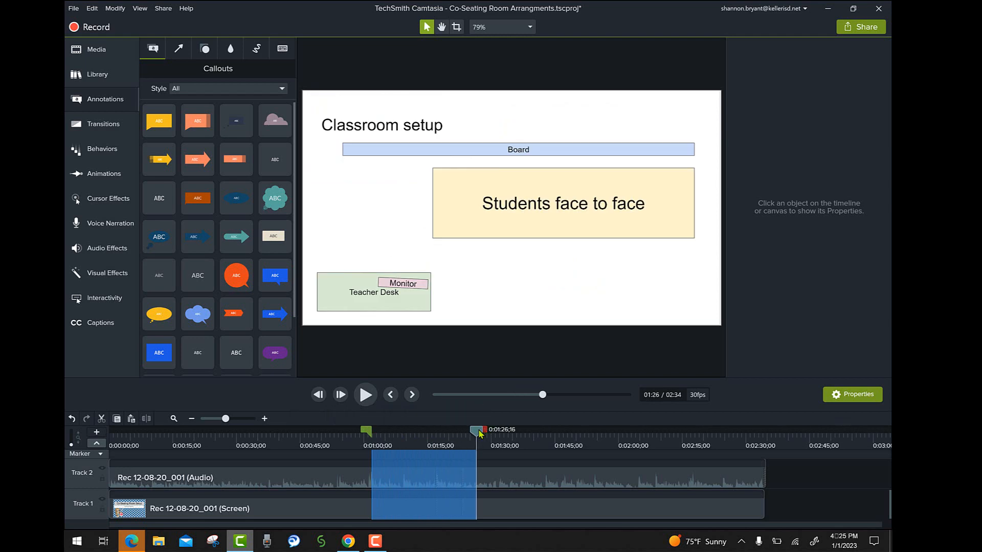
drag(479, 434, 409, 433)
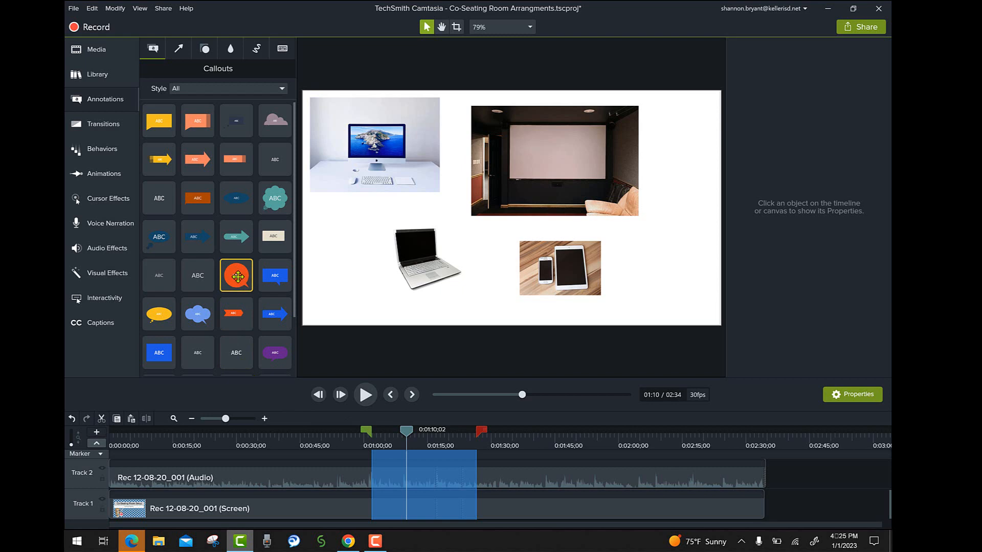
Add the round orange speech-bubble callout beside the phone and tablet picture and change its text to "Opps!".
drag(237, 276, 662, 249)
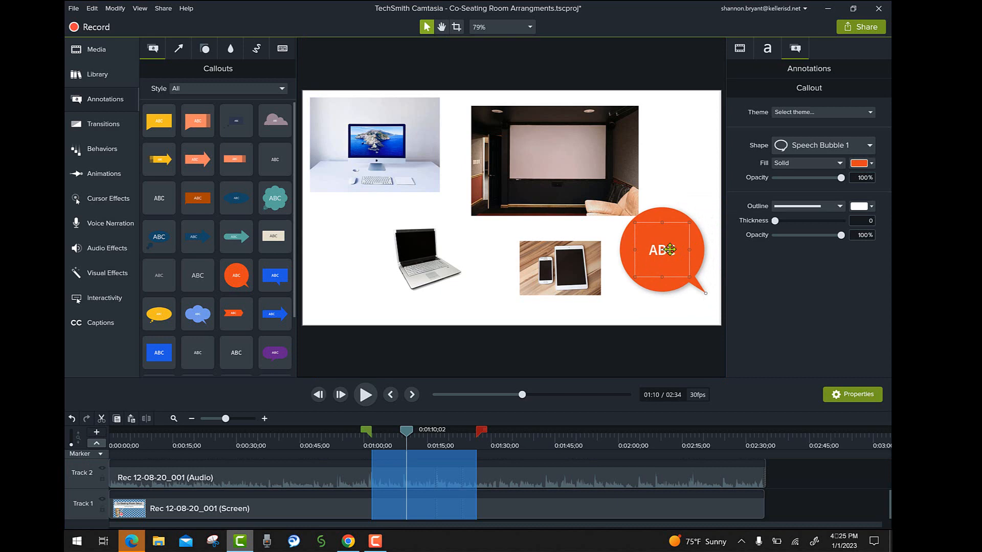
double_click(670, 250)
text(jfsjgoawj)
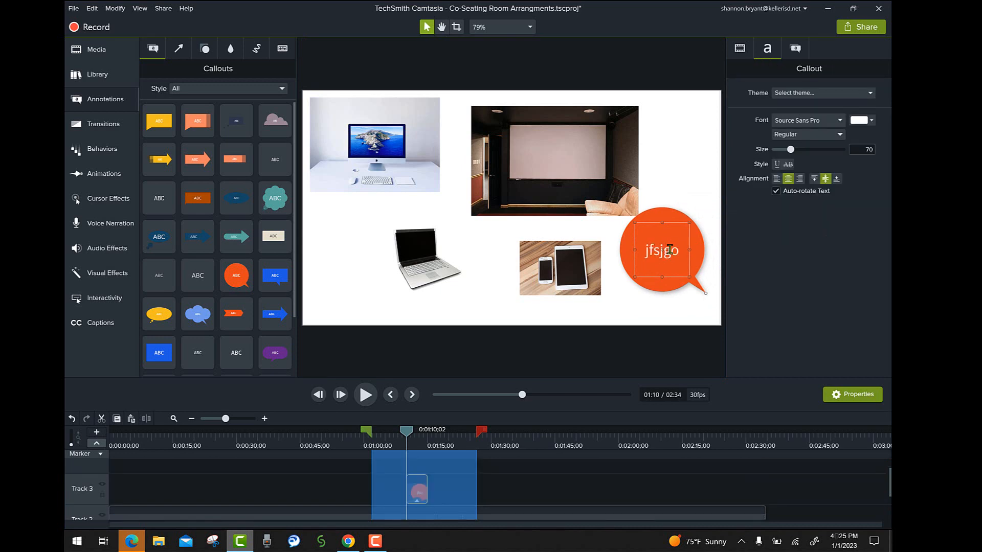
key(BackSpace)
key(BackSpace)
key(BackSpace)
key(BackSpace)
key(BackSpace)
key(BackSpace)
key(BackSpace)
key(BackSpace)
text(Opps!)
click(830, 488)
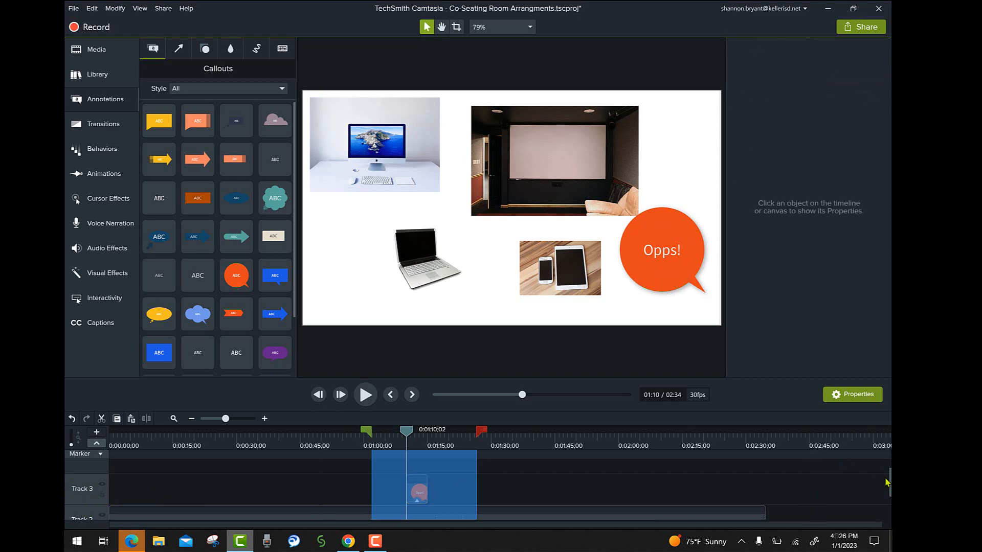
Collapse both ends of the timeline selection onto the playhead at 0:01:10;02.
scroll(890, 486, down, 2)
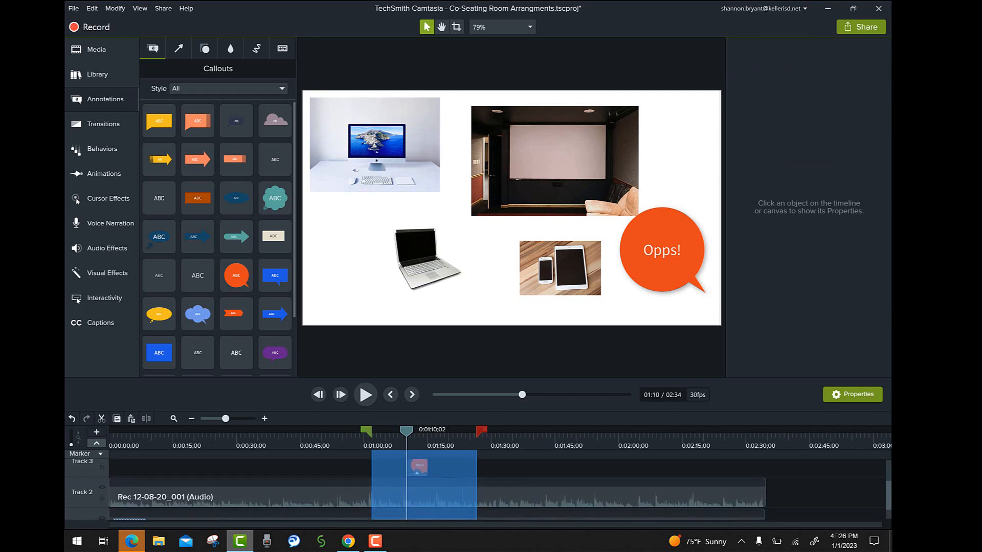
scroll(890, 487, down, 2)
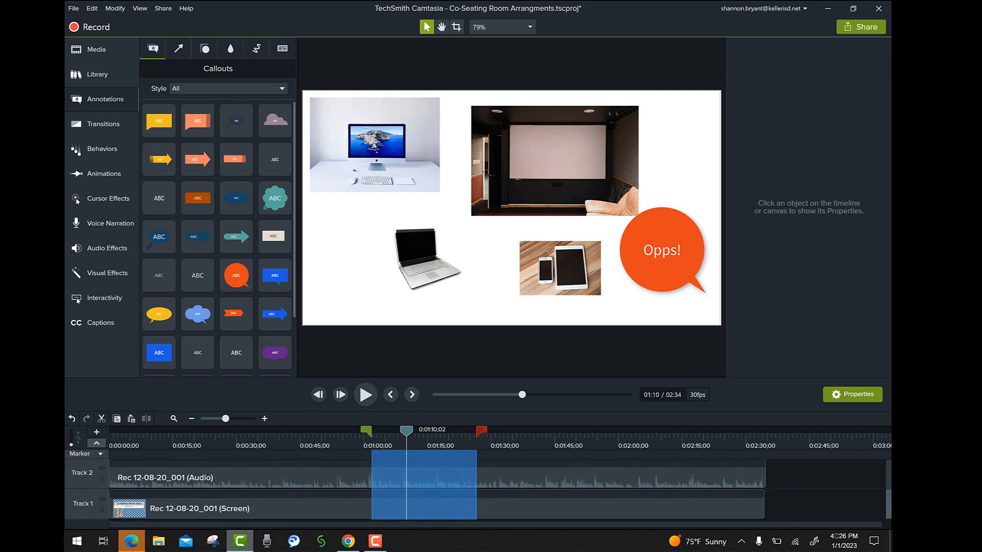
drag(889, 509, 889, 483)
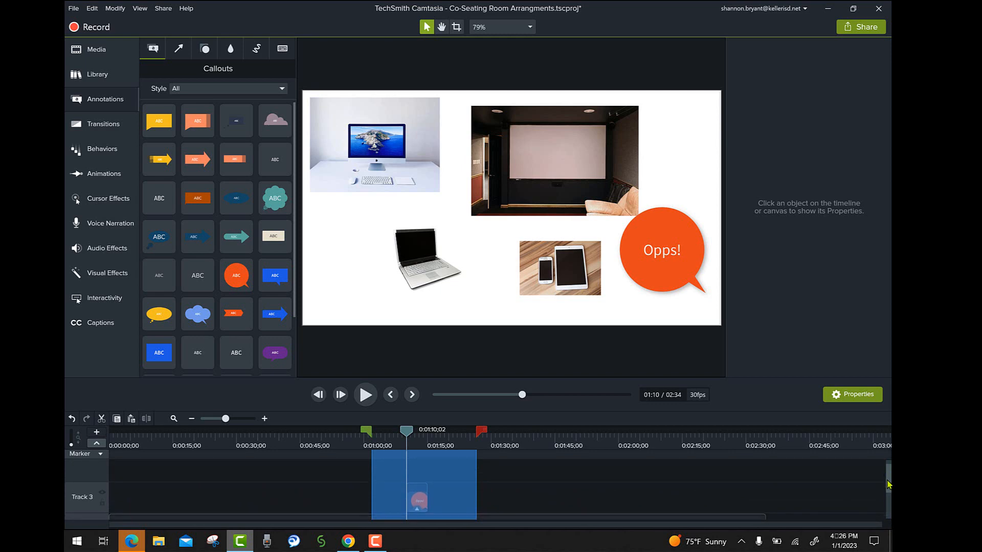
mouse_move(888, 485)
mouse_down()
mouse_move(890, 504)
mouse_move(890, 495)
mouse_up()
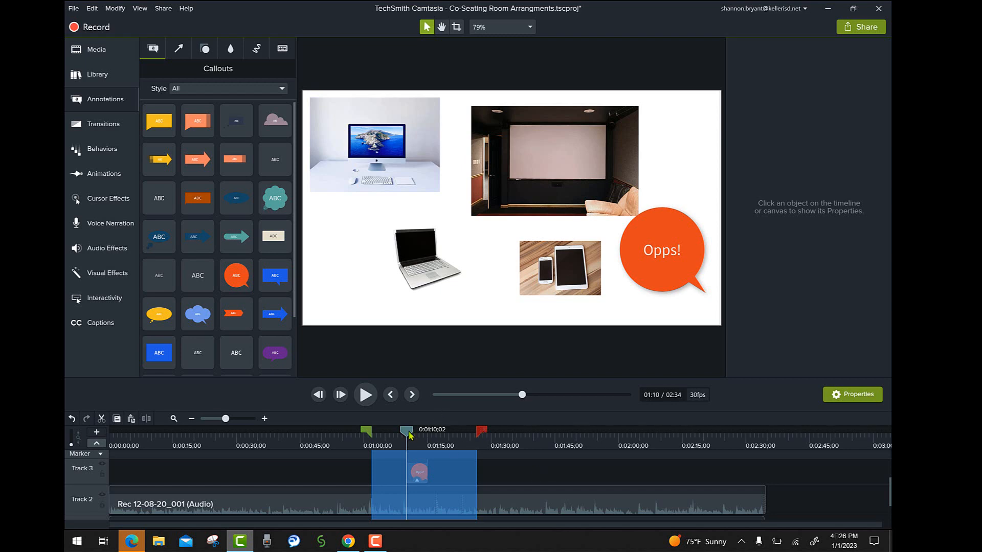
mouse_move(368, 431)
mouse_down()
mouse_move(417, 431)
mouse_move(407, 431)
mouse_up()
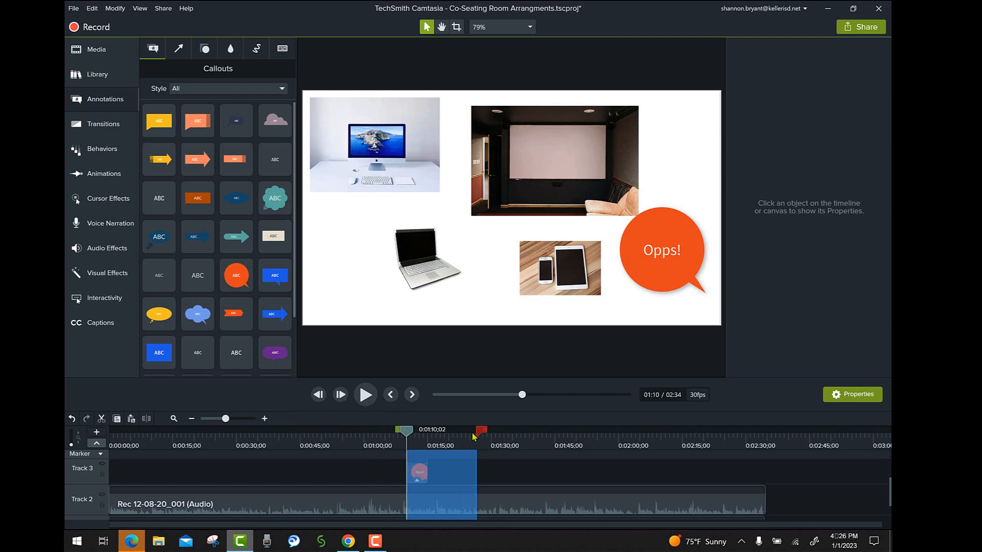
drag(484, 432, 414, 432)
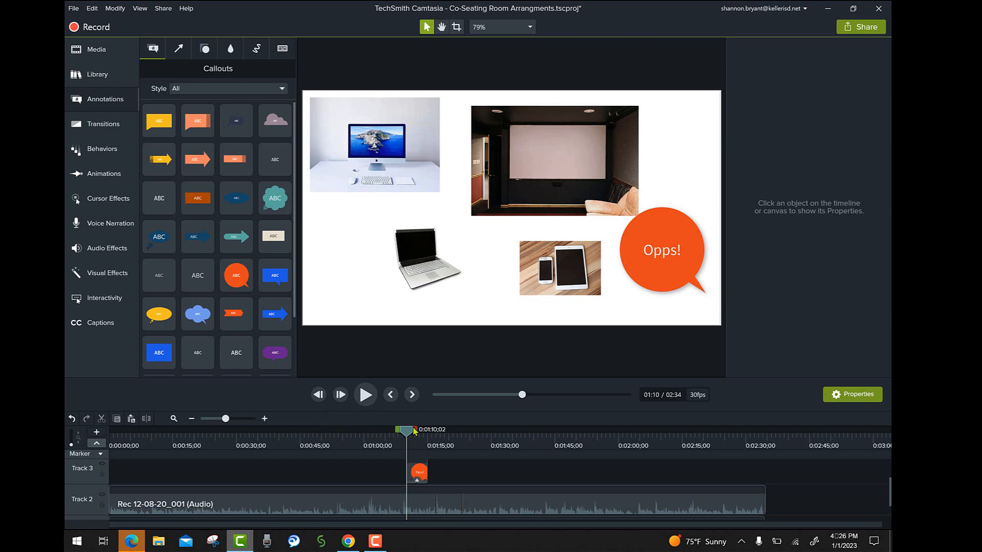
Set the "Opps!" callout's text size to 89 and align the text right and vertically centred.
click(425, 474)
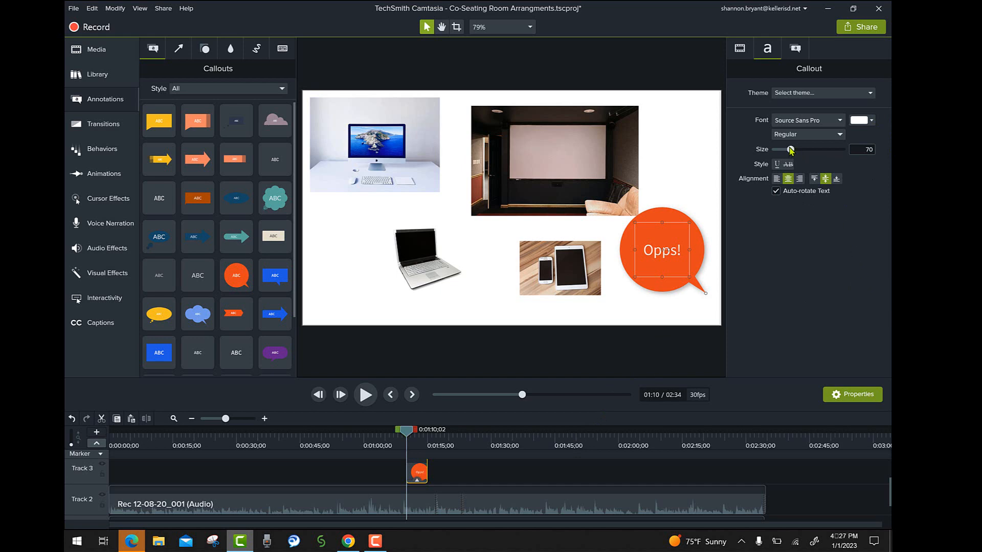
mouse_move(791, 149)
mouse_down()
mouse_move(816, 150)
mouse_move(798, 149)
mouse_up()
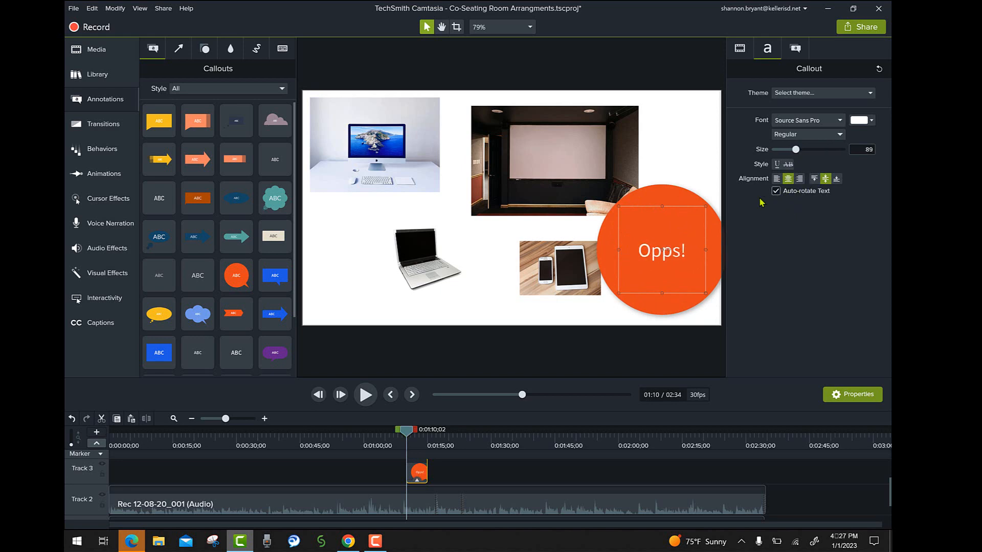
click(778, 178)
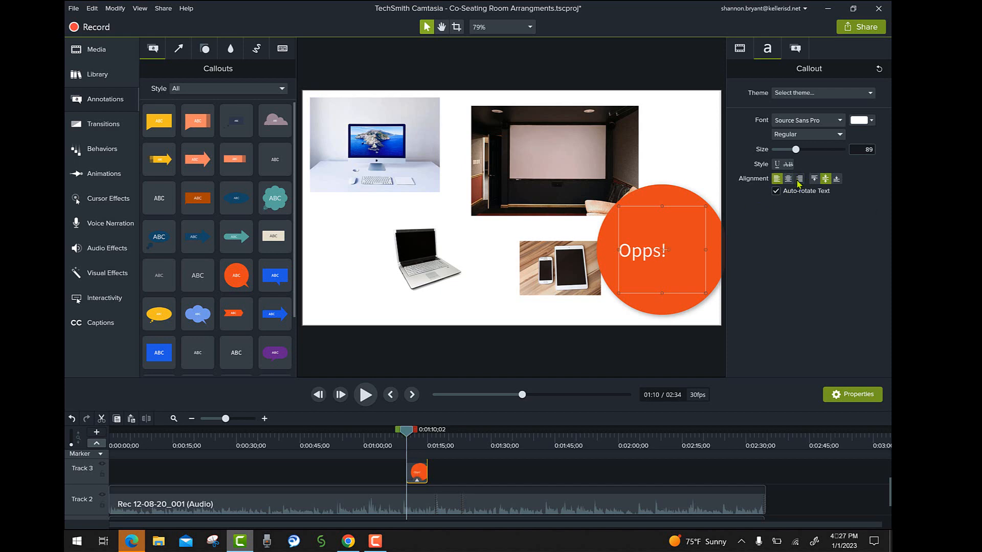
click(799, 180)
click(814, 180)
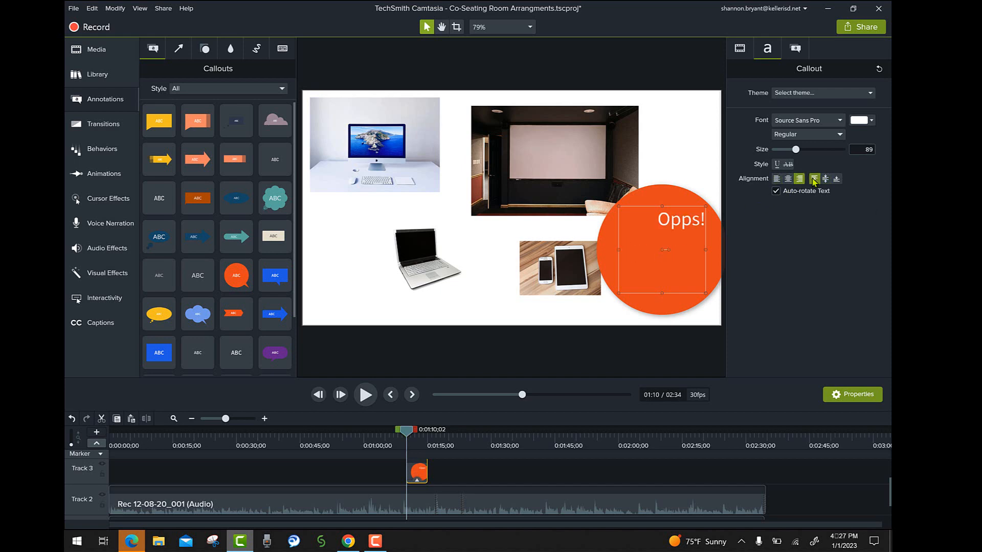
click(826, 179)
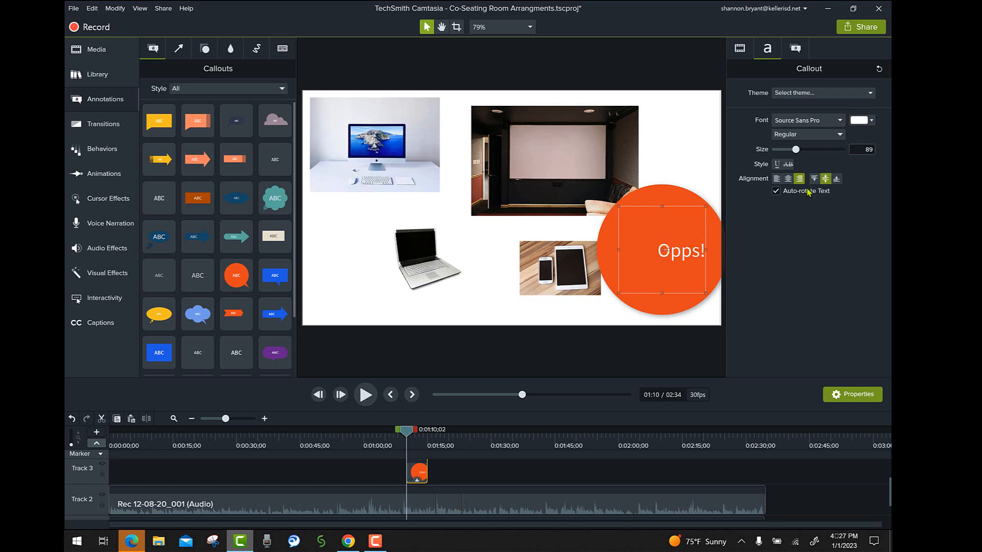
Turn off automatic text rotation for the "Opps!" callout and set its text colour to the muted pink #B38282.
click(808, 192)
click(794, 193)
click(776, 191)
click(871, 121)
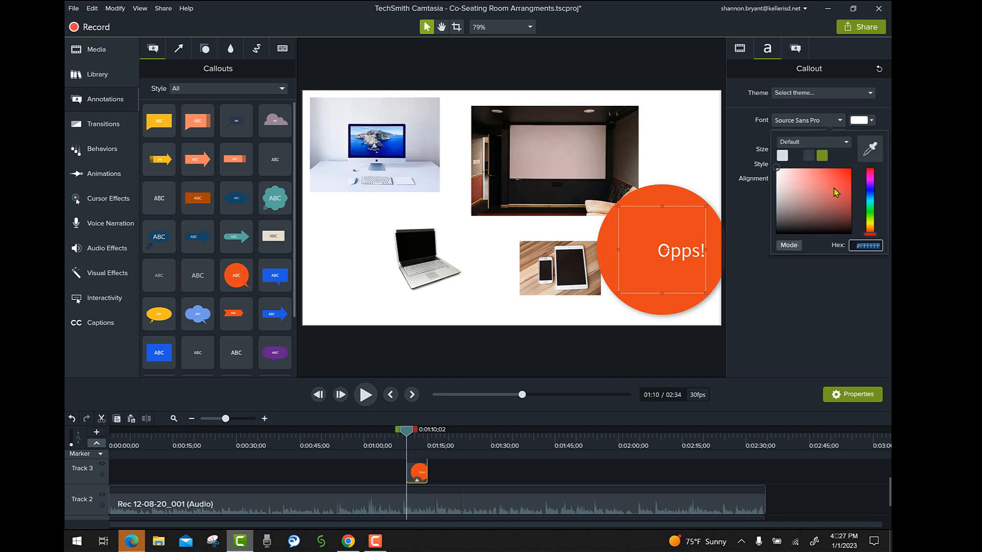
click(845, 176)
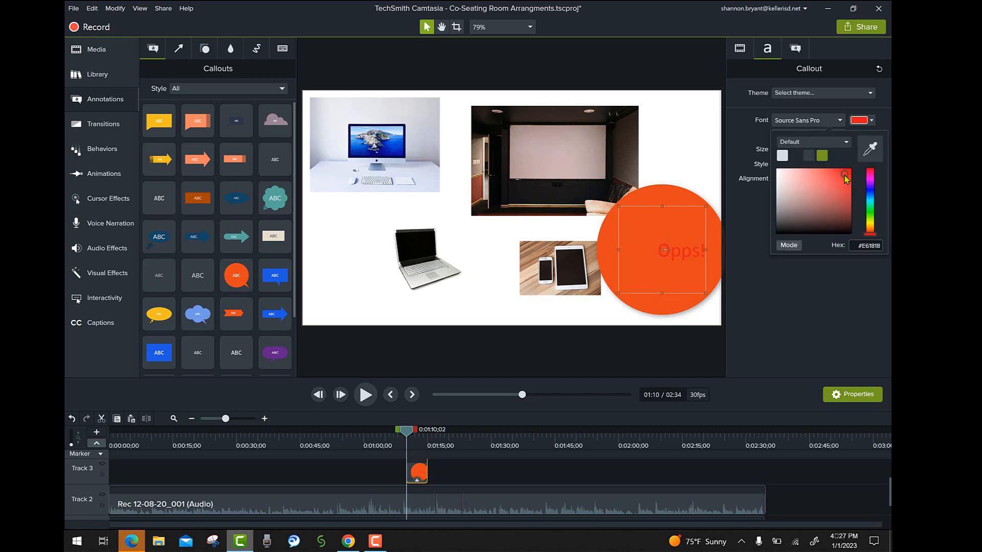
drag(845, 176, 800, 189)
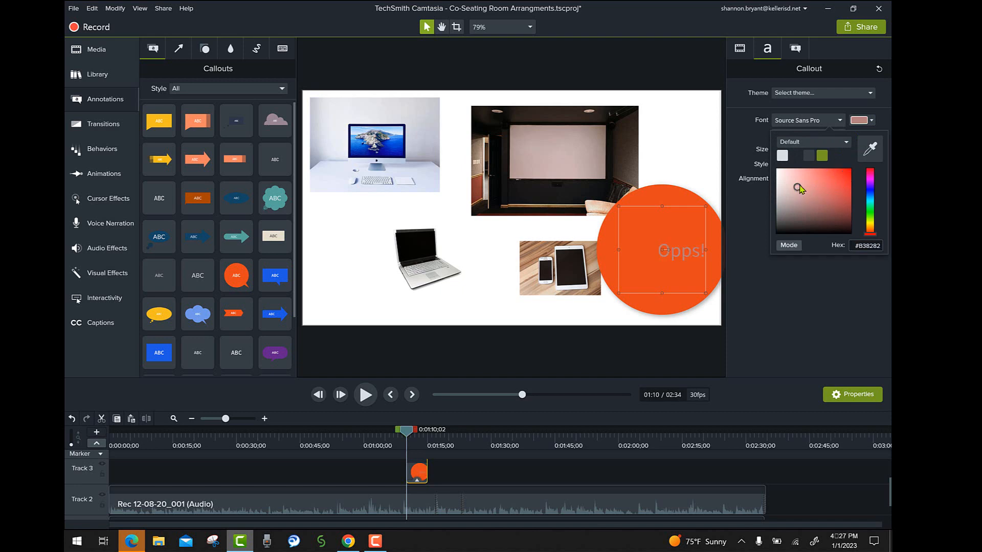
click(869, 94)
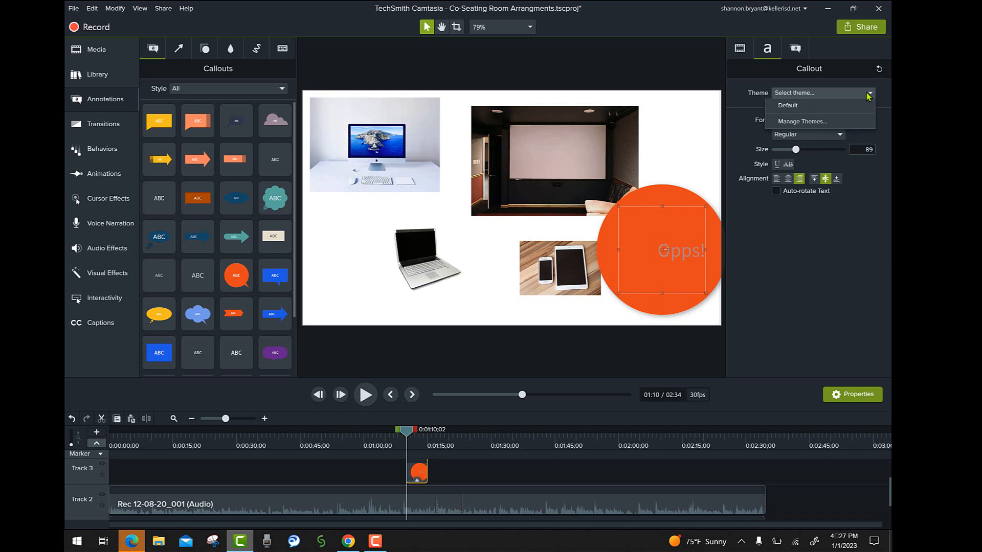
Lengthen the callout on Track 3 to about 8 seconds and move it up over the projector-screen picture's edge, about X 658, Y 161.
click(795, 49)
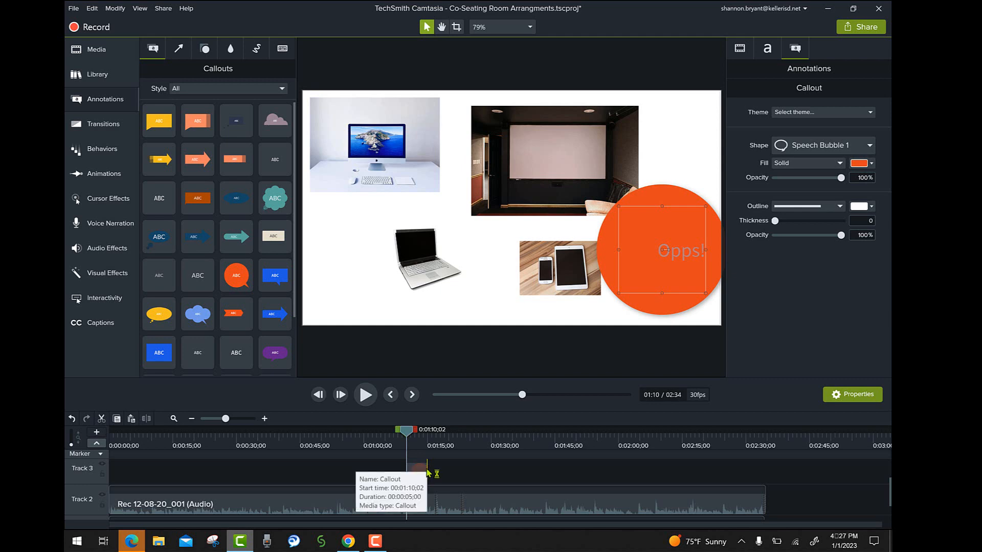
drag(428, 471, 521, 458)
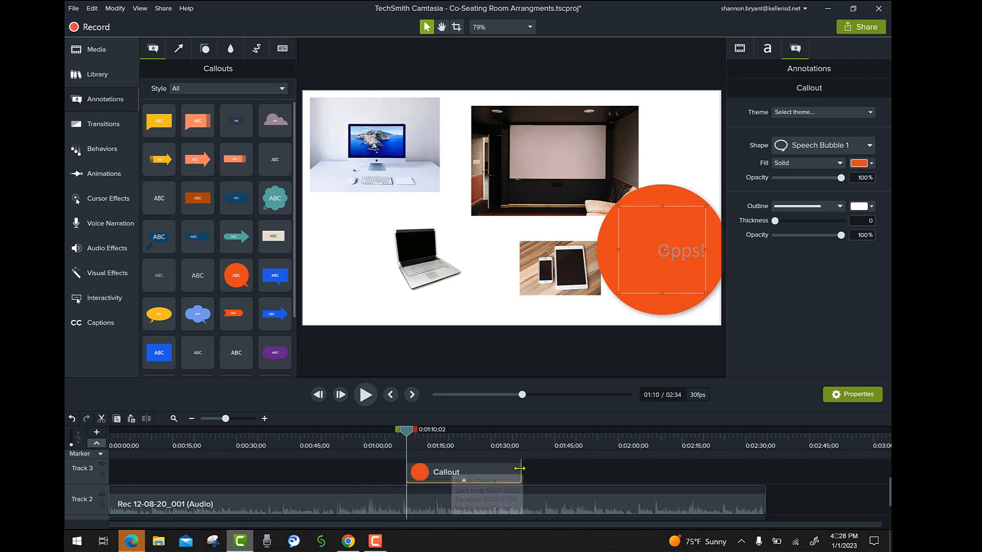
drag(521, 468, 439, 471)
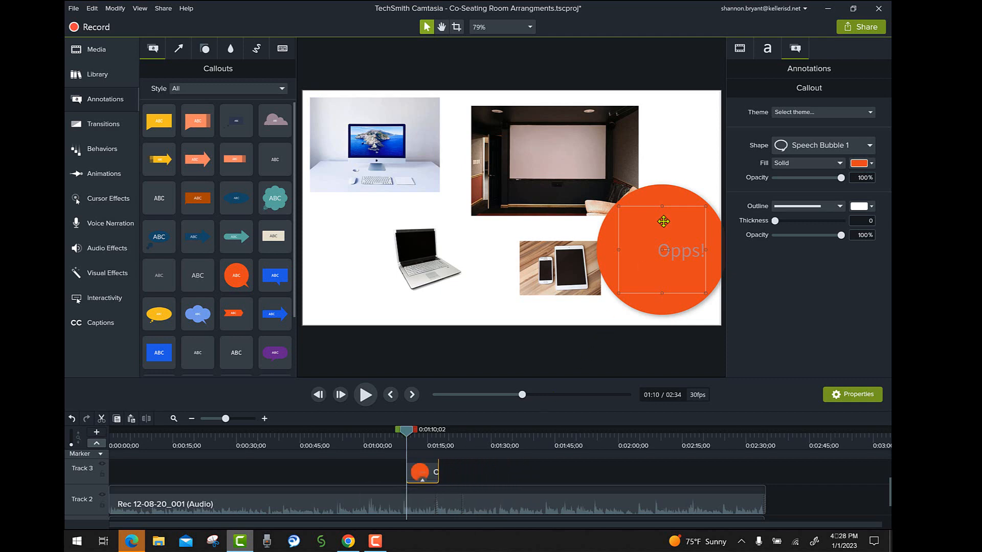
drag(634, 197, 652, 124)
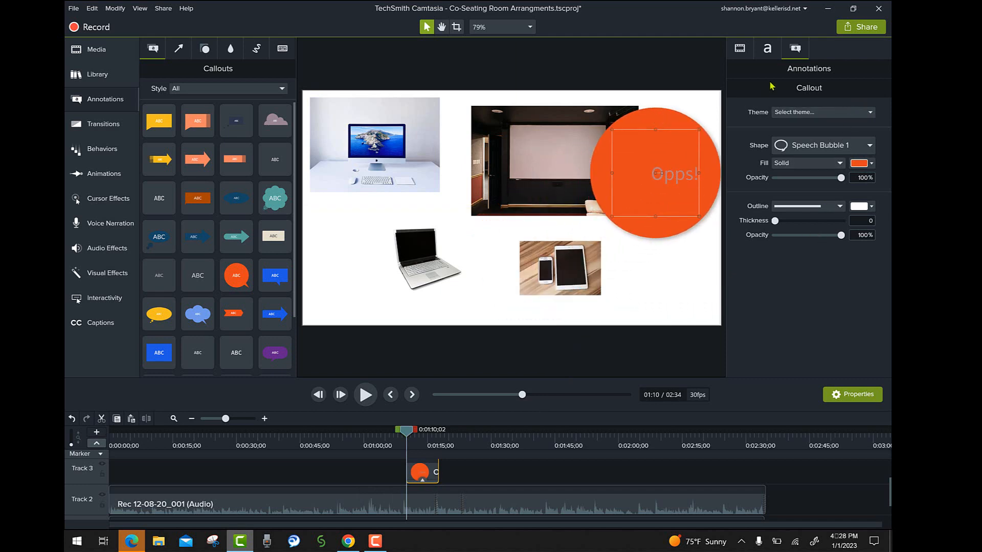
Review the callout's text properties, its shape, fill and outline properties, and its scale, rotation, position and drop shadow properties.
click(767, 49)
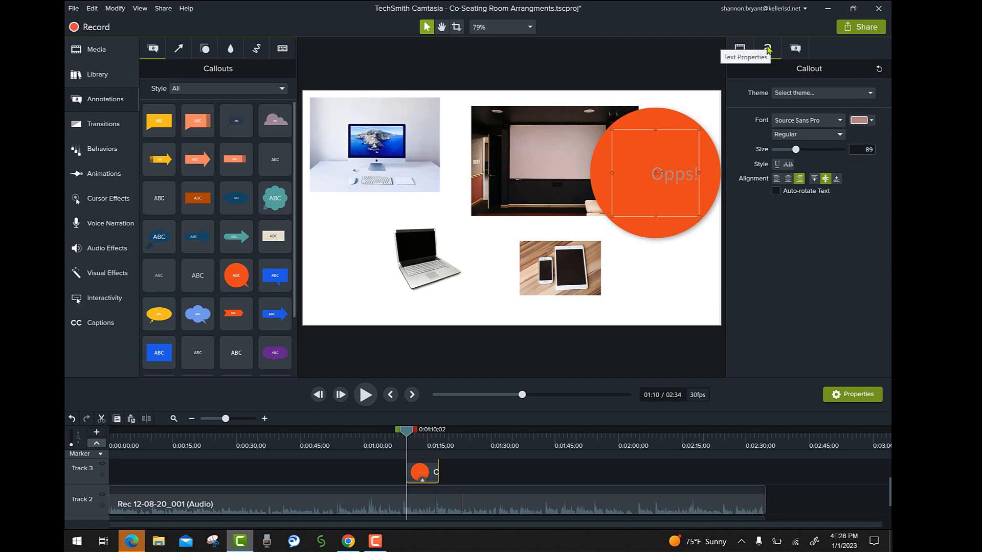
click(796, 48)
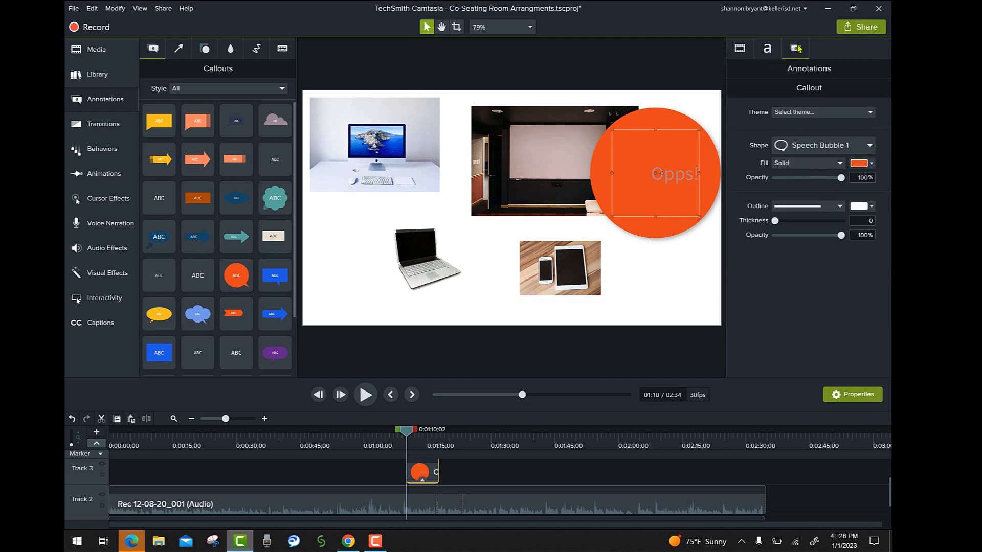
click(740, 49)
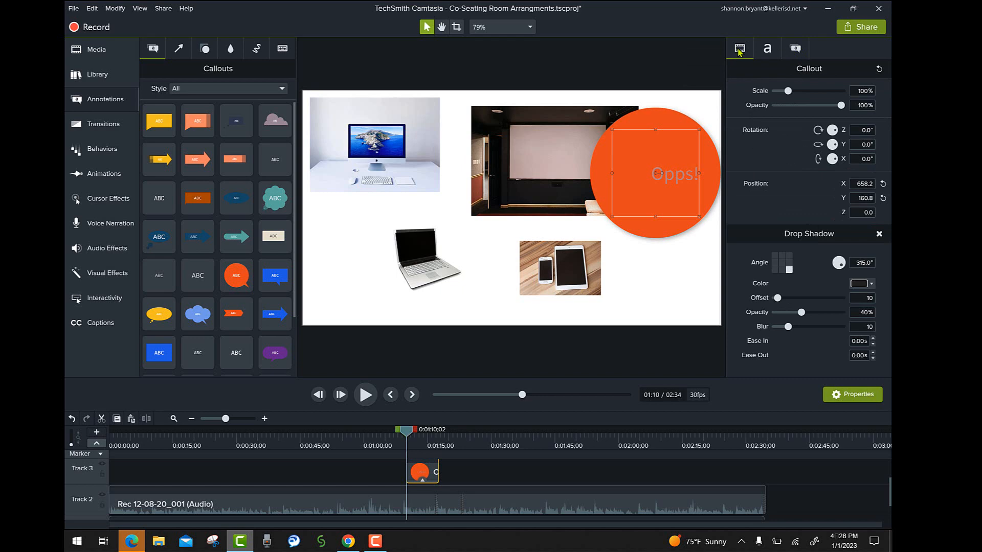